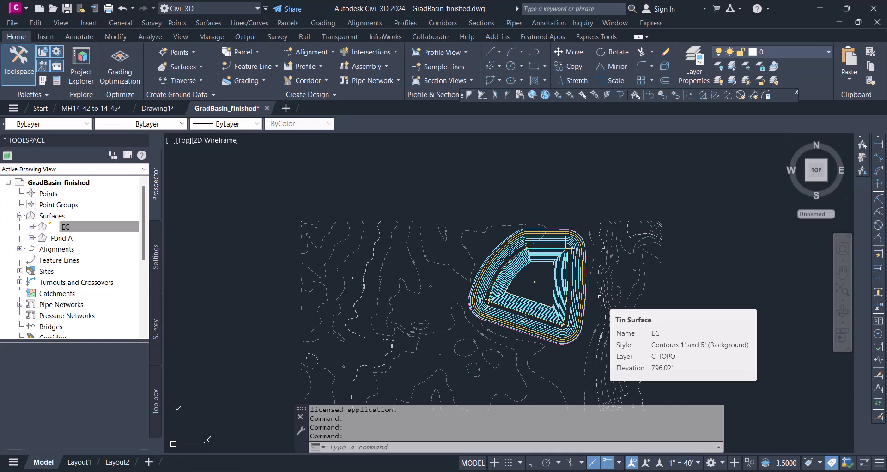
# Inspect the Pond A surface in the Object Viewer, orbiting it in 3D to examine its shape and slopes.
pyautogui.scroll(4, 540, 275)
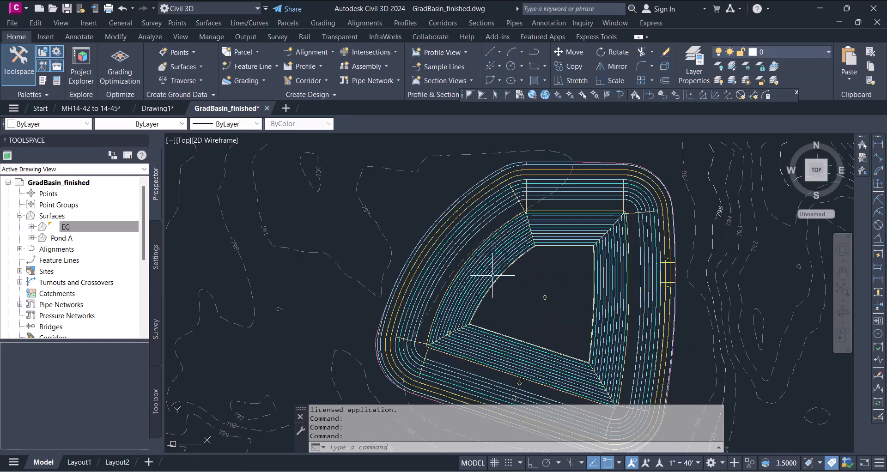
pyautogui.scroll(-4, 503, 277)
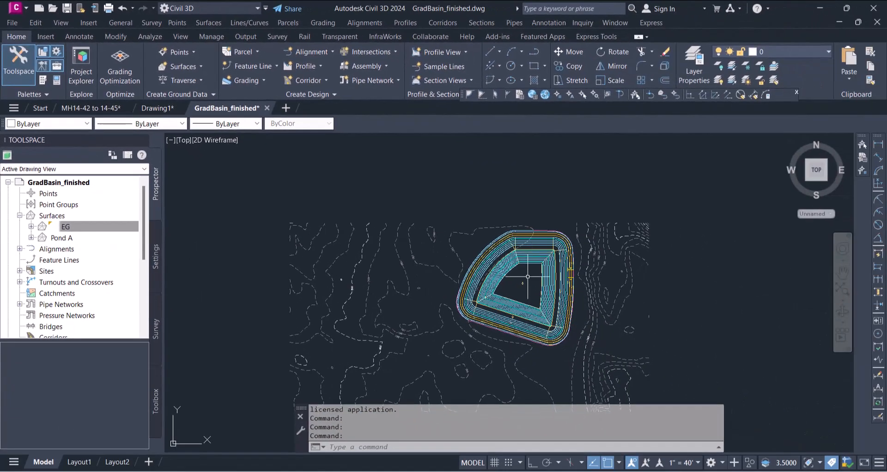
pyautogui.scroll(2, 820, 430)
pyautogui.click(495, 257)
pyautogui.rightClick(494, 257)
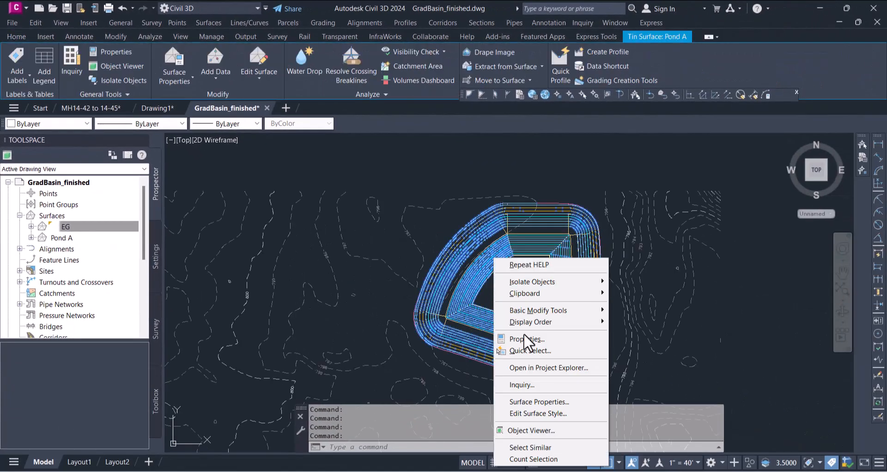
pyautogui.click(535, 429)
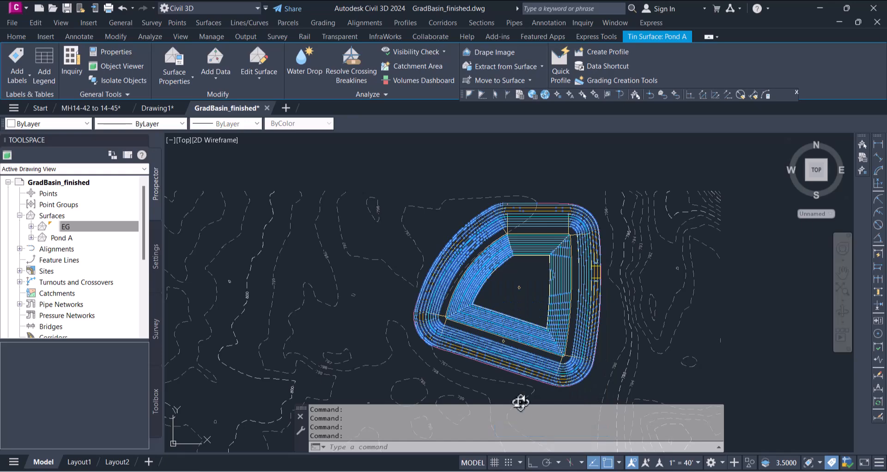
pyautogui.moveTo(415, 356); pyautogui.dragTo(490, 289)
pyautogui.moveTo(435, 291)
pyautogui.mouseDown()
pyautogui.moveTo(469, 299)
pyautogui.moveTo(477, 276)
pyautogui.mouseUp()
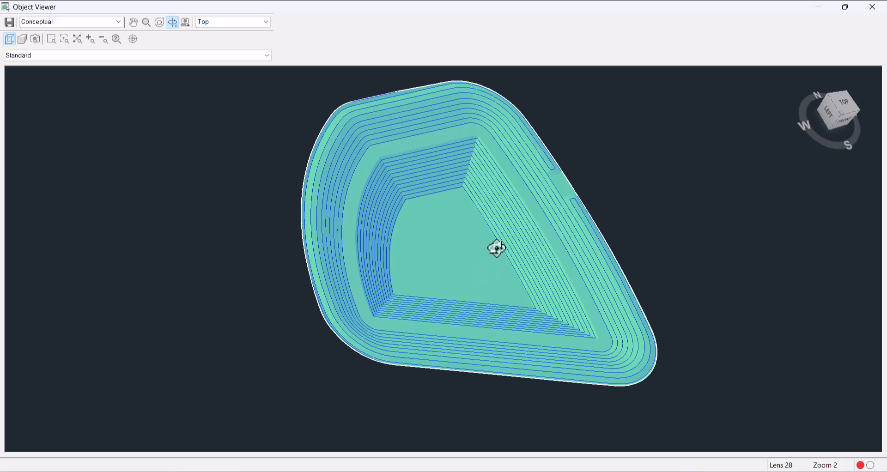
pyautogui.rightClick(498, 230)
pyautogui.click(515, 237)
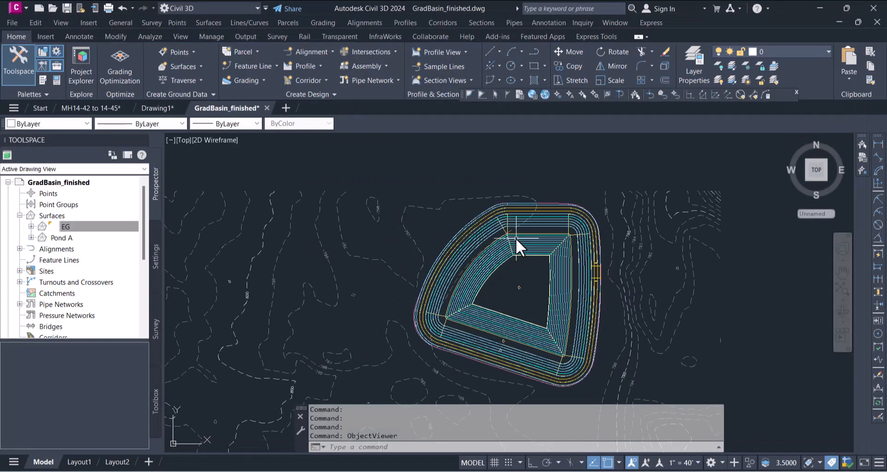
# Inspect the EG and Pond A surfaces together in the Object Viewer, orbiting them to compare the pond with existing ground.
pyautogui.click(506, 229)
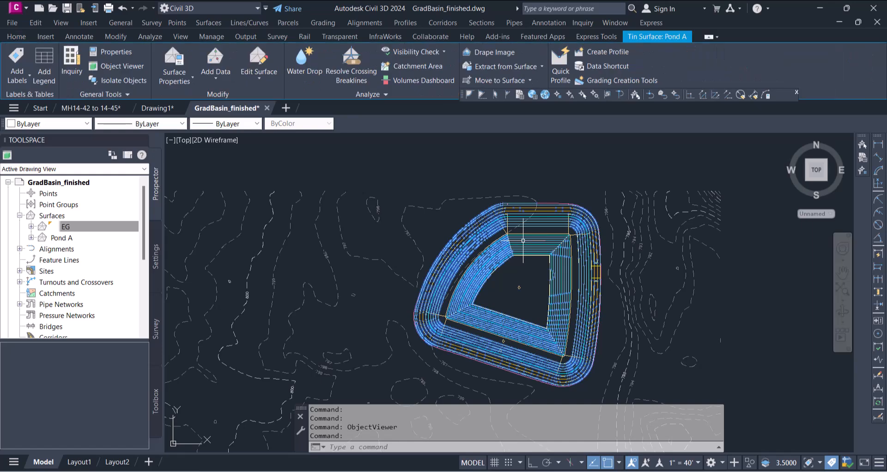
pyautogui.click(460, 218)
pyautogui.click(439, 199)
pyautogui.rightClick(426, 189)
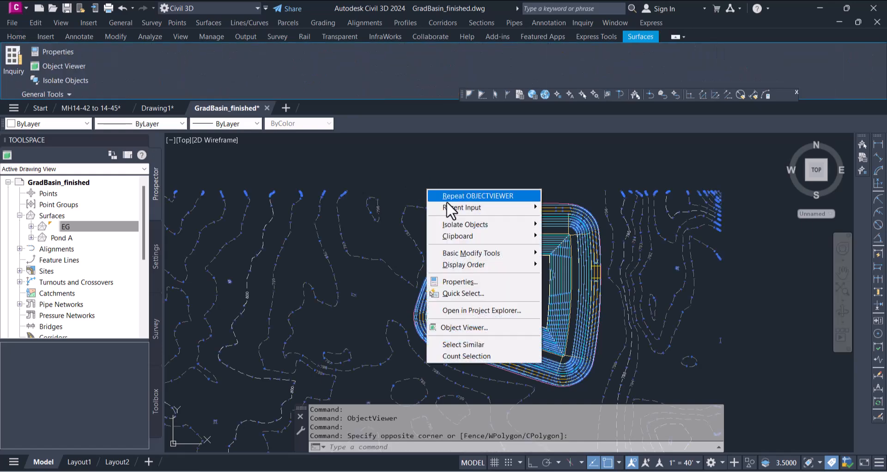
pyautogui.click(457, 326)
pyautogui.moveTo(406, 277)
pyautogui.mouseDown()
pyautogui.moveTo(475, 252)
pyautogui.moveTo(502, 275)
pyautogui.mouseUp()
pyautogui.moveTo(556, 251); pyautogui.dragTo(604, 164)
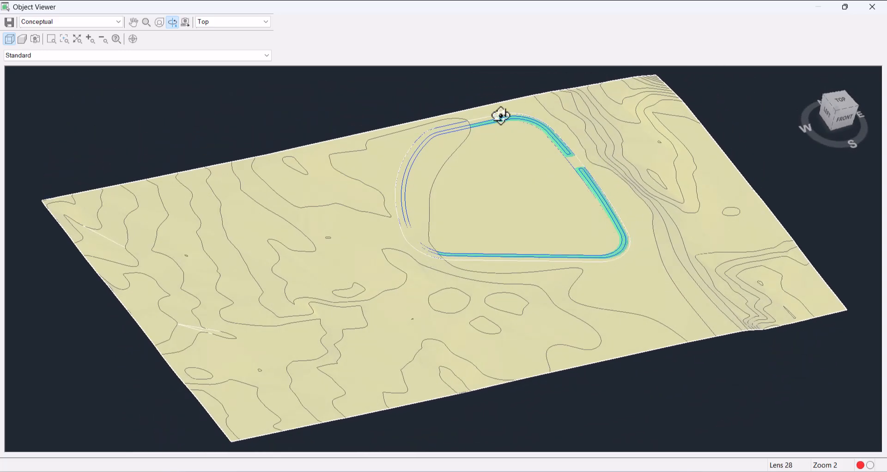
pyautogui.rightClick(515, 194)
pyautogui.click(526, 203)
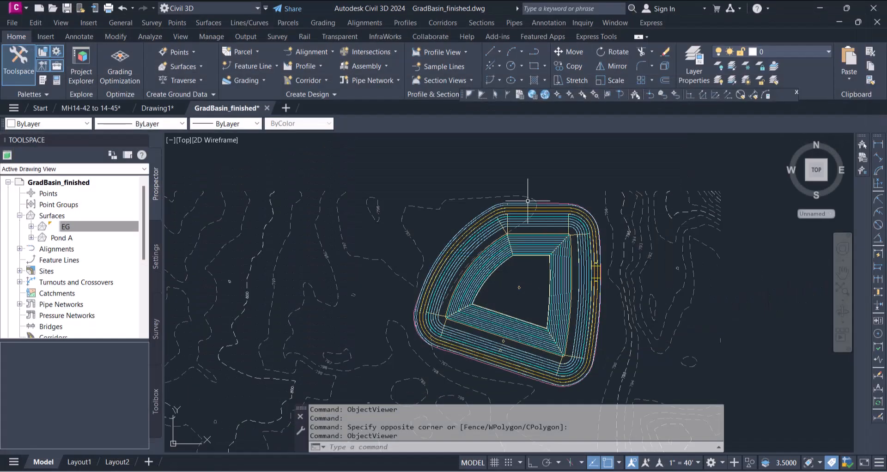
# Start a new surface of type TIN volume surface and name it Volume for Pond A.
pyautogui.rightClick(72, 215)
pyautogui.click(101, 223)
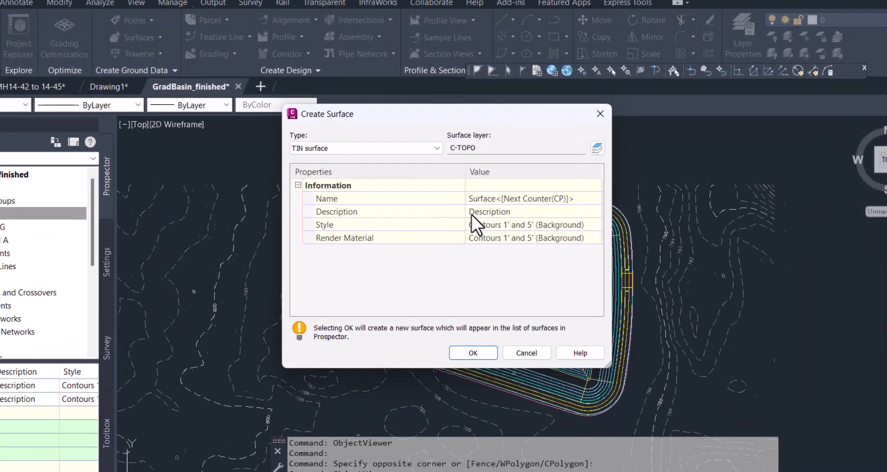
pyautogui.click(505, 207)
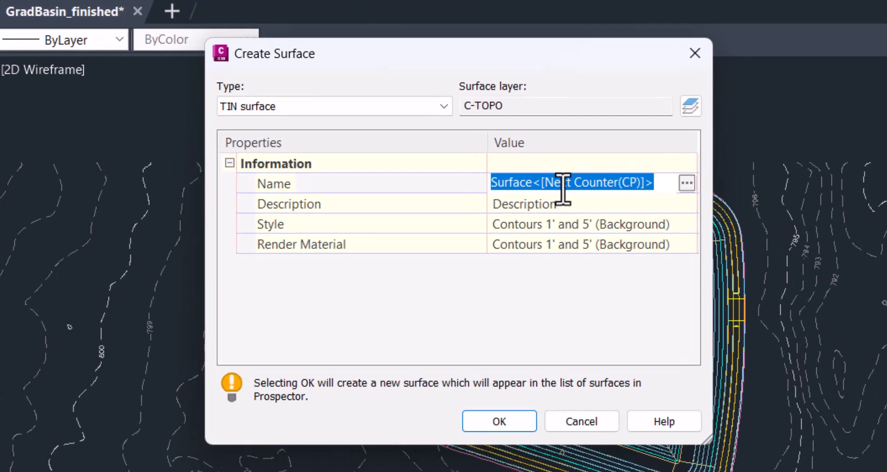
pyautogui.click(369, 106)
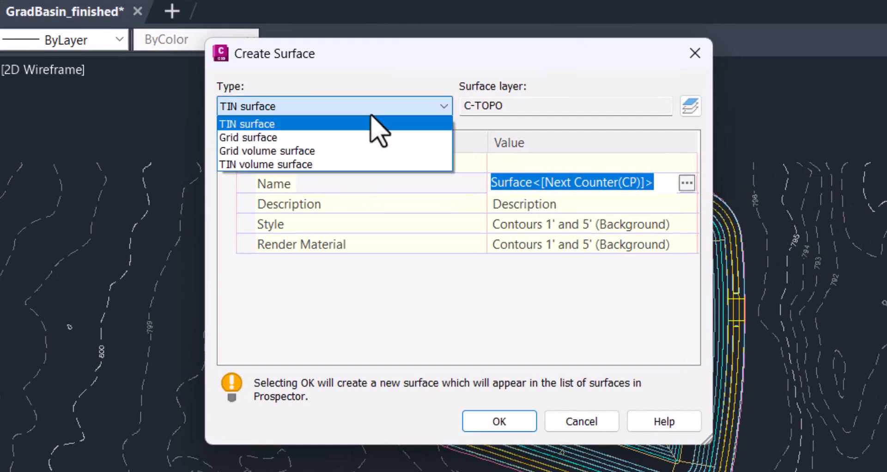
pyautogui.click(305, 165)
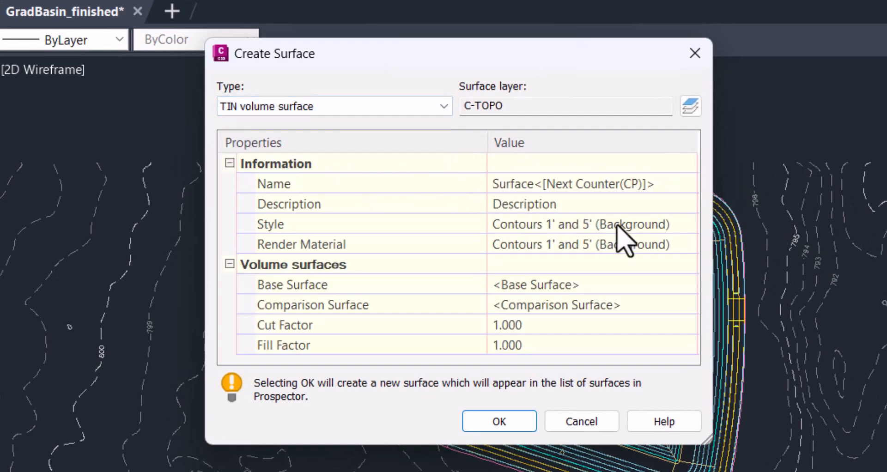
pyautogui.click(621, 185)
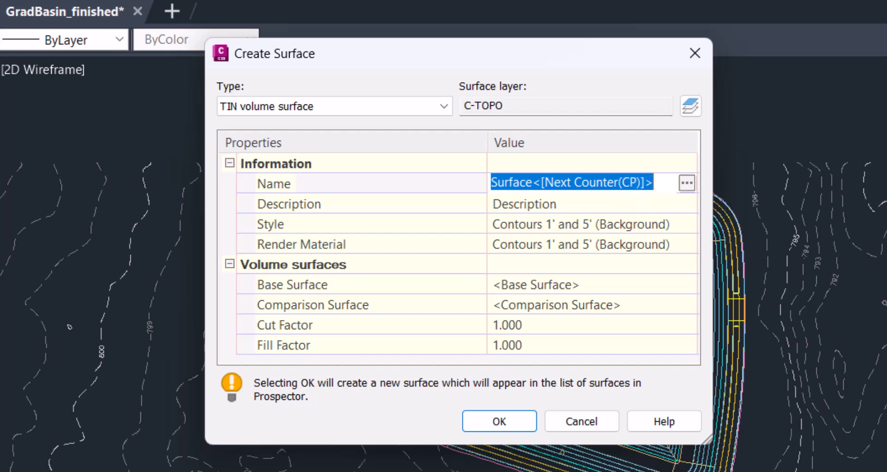
pyautogui.write('Volume for Pond A')
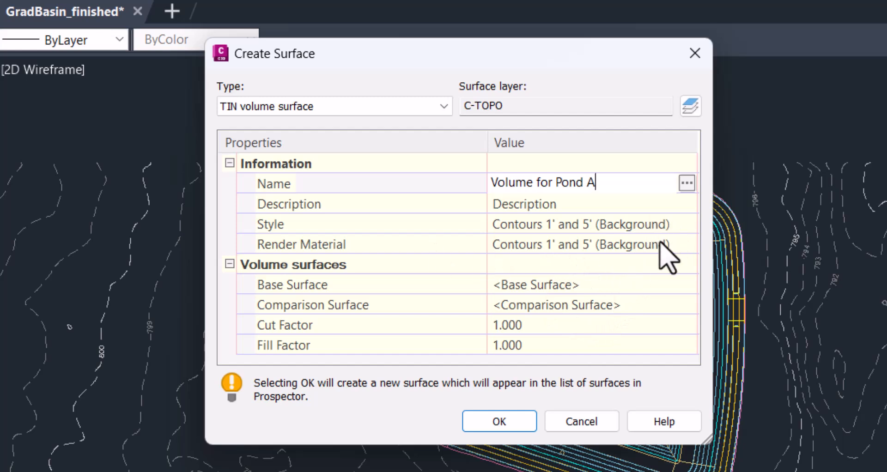
pyautogui.press('Return')
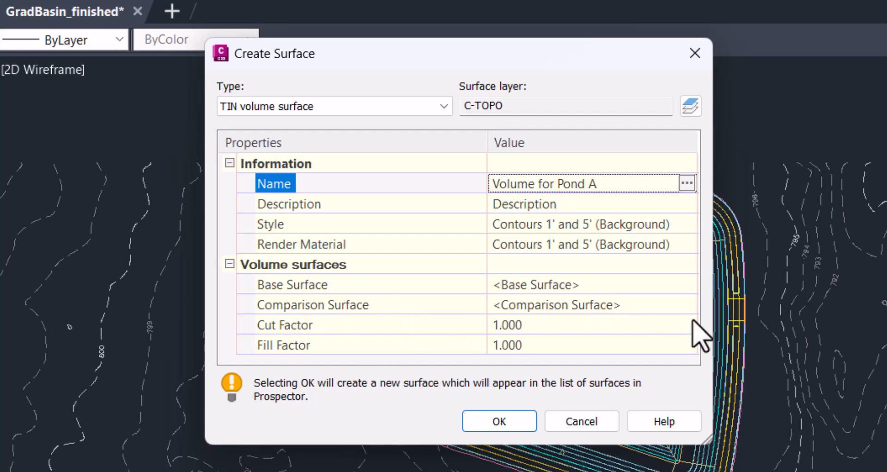
# Set EG as the base surface and Pond A as the comparison surface, and create the volume surface.
pyautogui.click(687, 284)
pyautogui.click(686, 284)
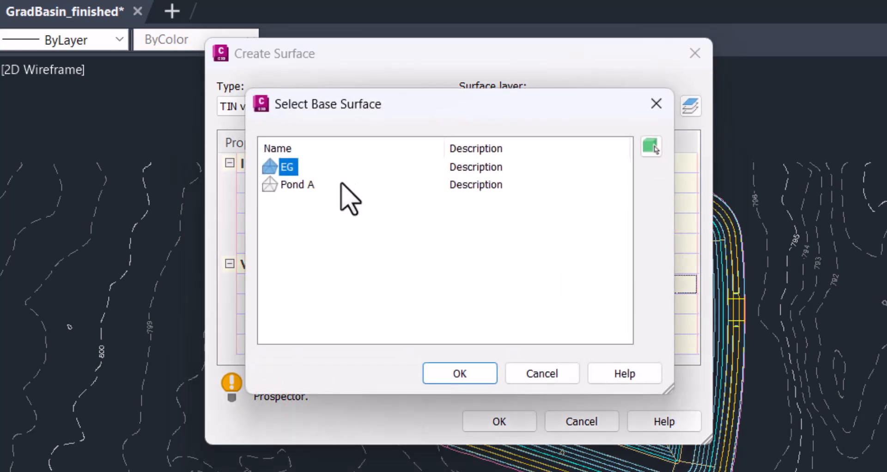
pyautogui.click(474, 372)
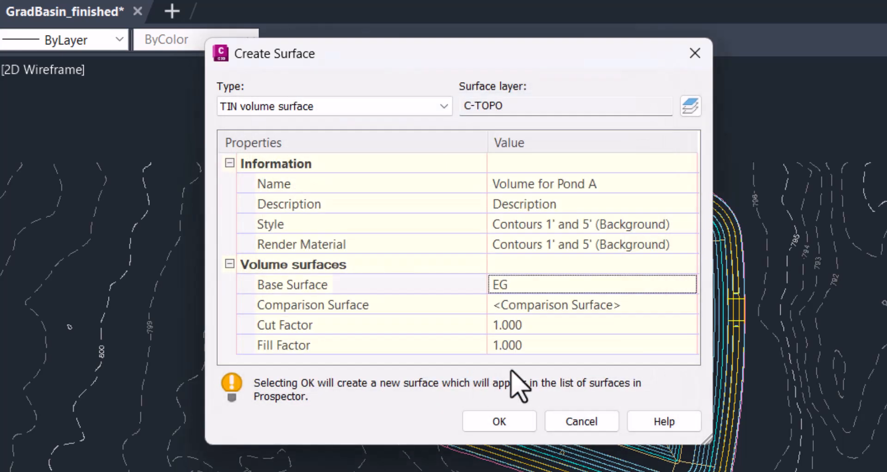
pyautogui.click(636, 306)
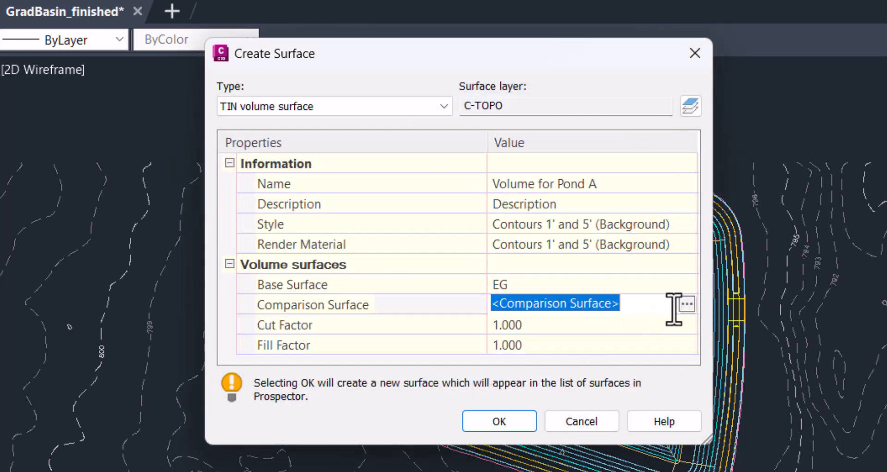
pyautogui.click(686, 304)
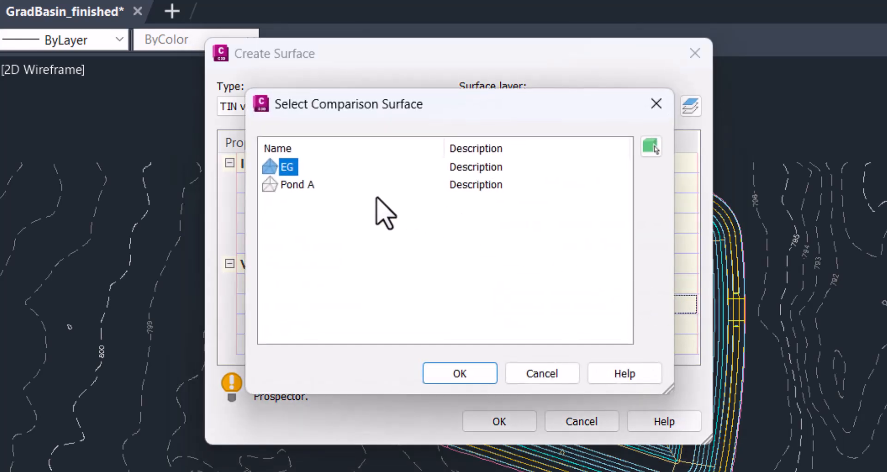
pyautogui.click(304, 191)
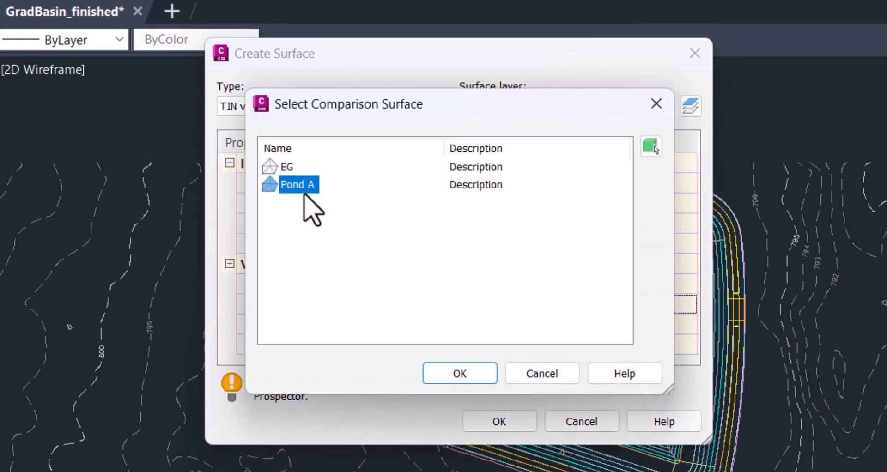
pyautogui.click(459, 373)
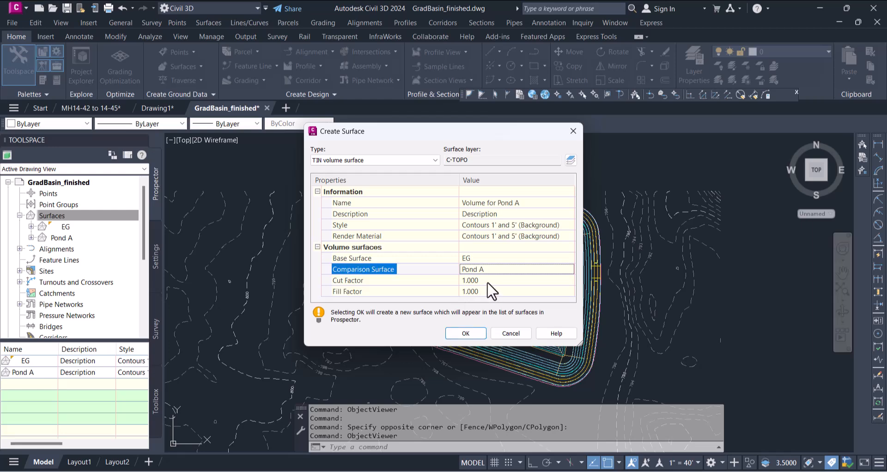
pyautogui.click(463, 333)
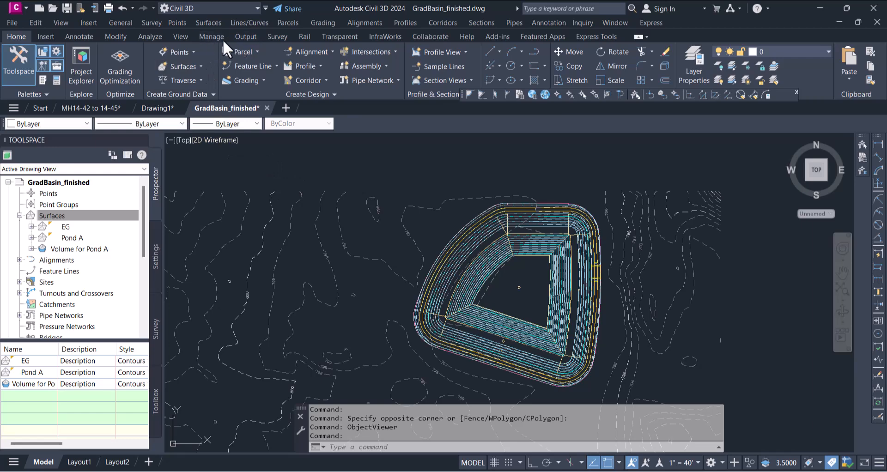
# Open the Volumes Dashboard and add the Volume for Pond A surface to it.
pyautogui.click(155, 36)
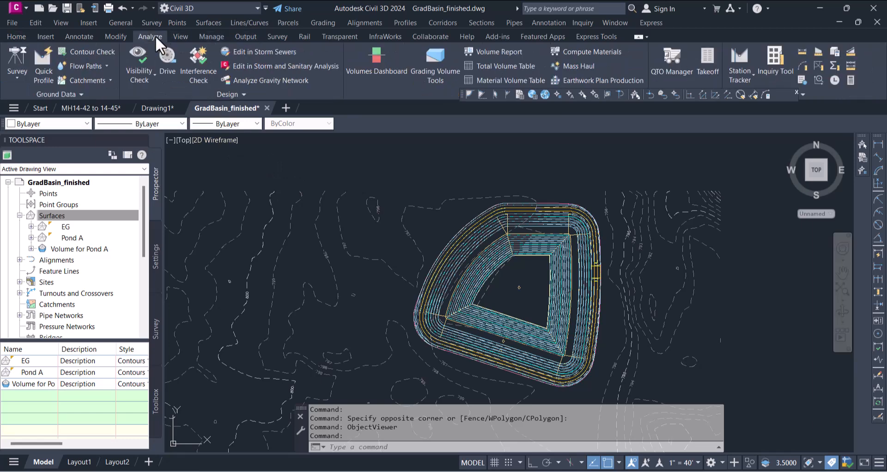
pyautogui.click(378, 64)
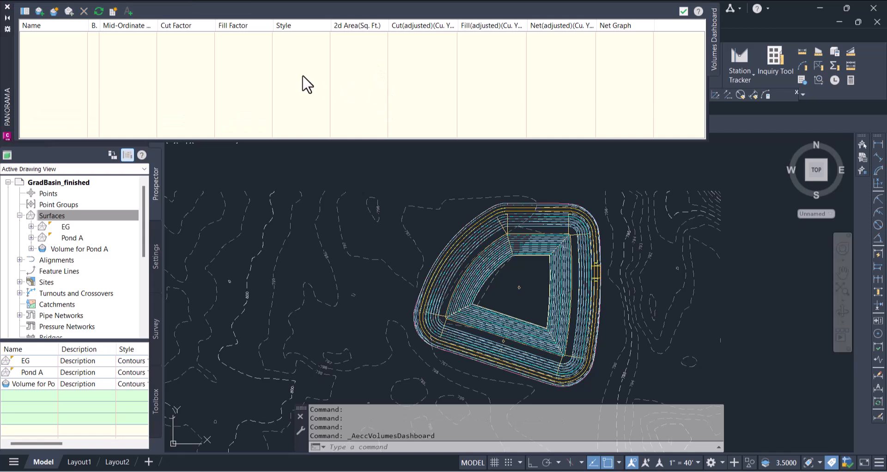
pyautogui.click(42, 12)
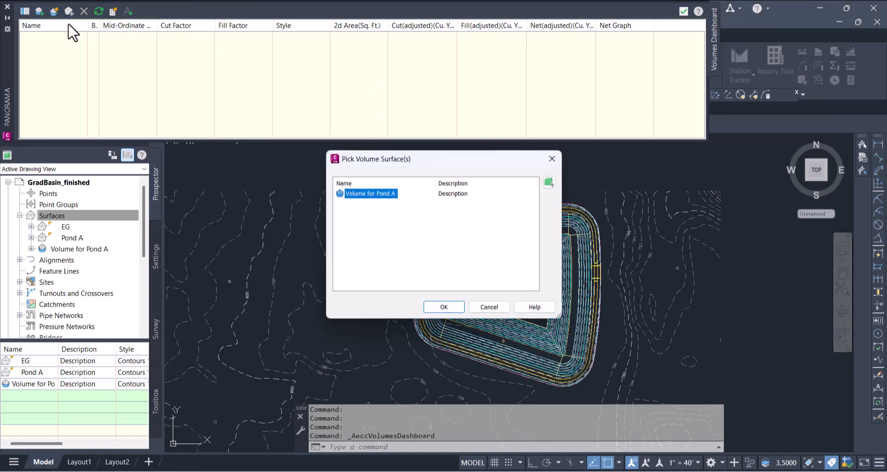
pyautogui.click(444, 308)
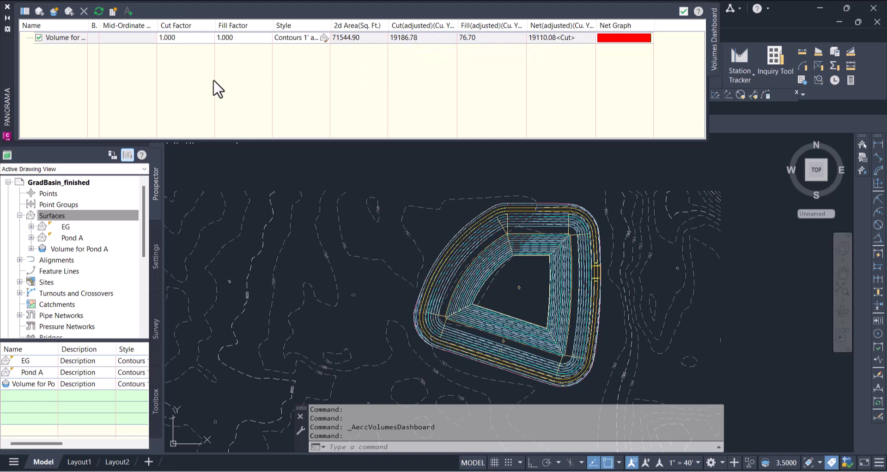
# Insert the cut/fill summary in the empty drawing area east of the surfaces, and dismiss the browser report and the Volumes Dashboard.
pyautogui.click(131, 14)
pyautogui.scroll(-2, 639, 251)
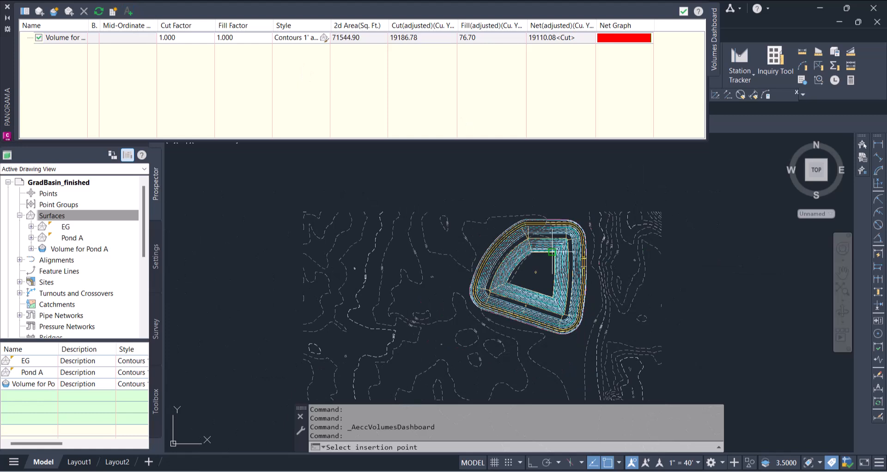
pyautogui.click(731, 259)
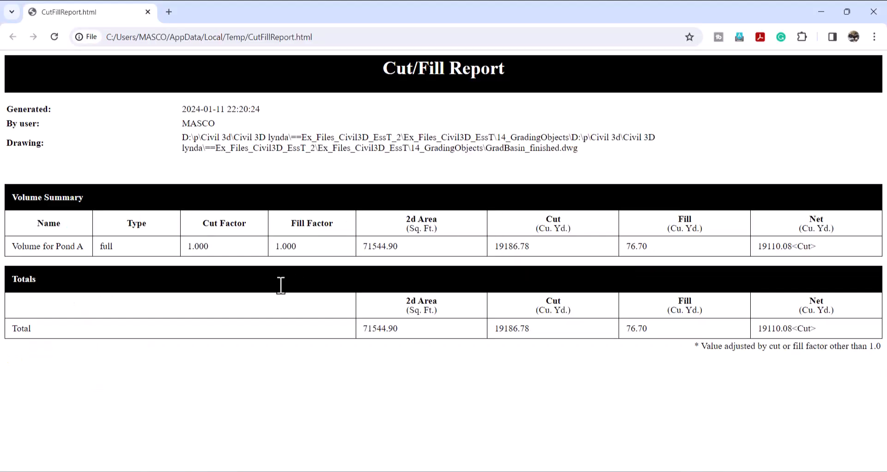
pyautogui.click(821, 11)
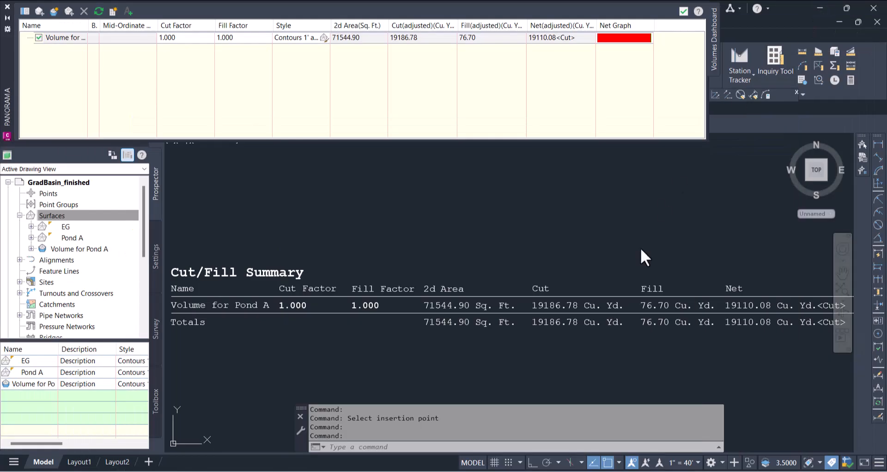
pyautogui.click(683, 11)
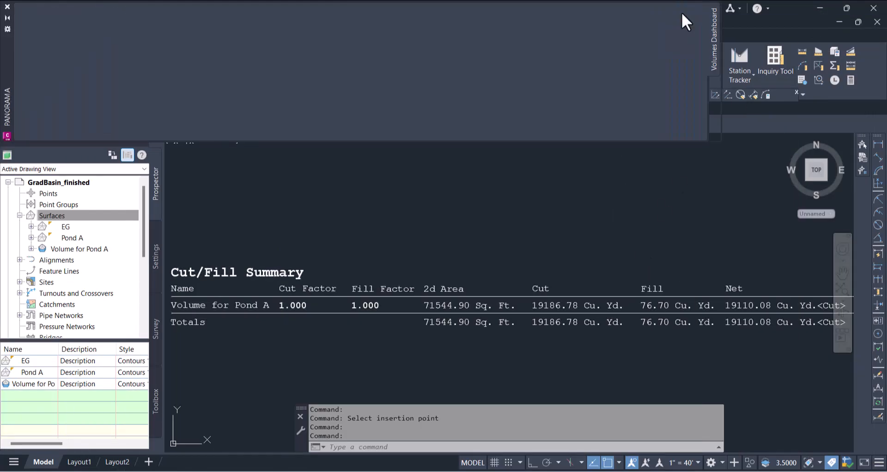
# Draw a rectangle around the Cut column of the Cut/Fill Summary table.
pyautogui.write('re')
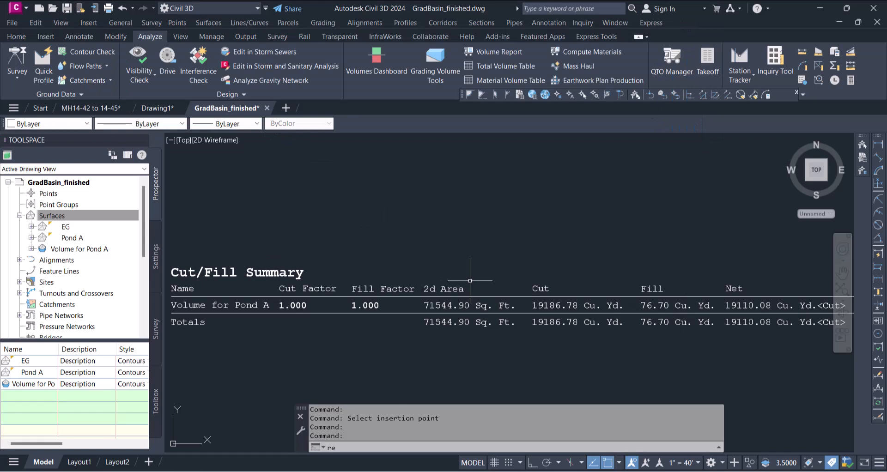
pyautogui.write('c')
pyautogui.press('Return')
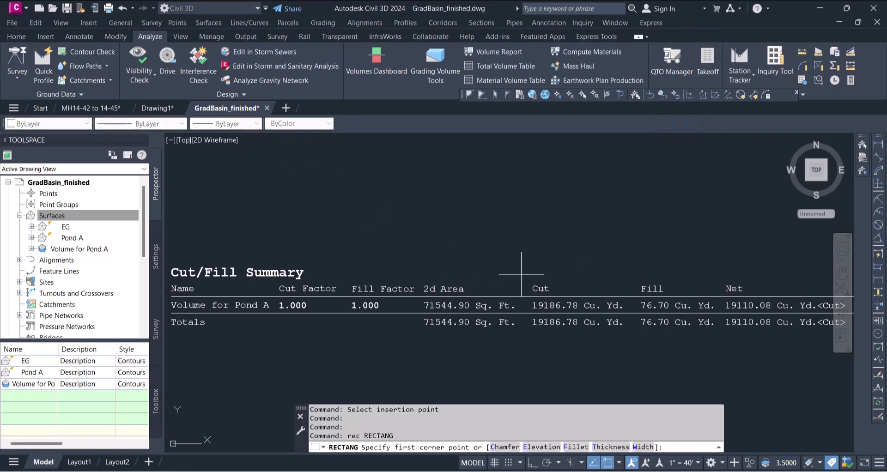
pyautogui.click(523, 273)
pyautogui.click(633, 333)
# Set the color of the rectangle around the Cut column to Red.
pyautogui.click(605, 275)
pyautogui.click(582, 248)
pyautogui.hotkey('ctrl', '1')
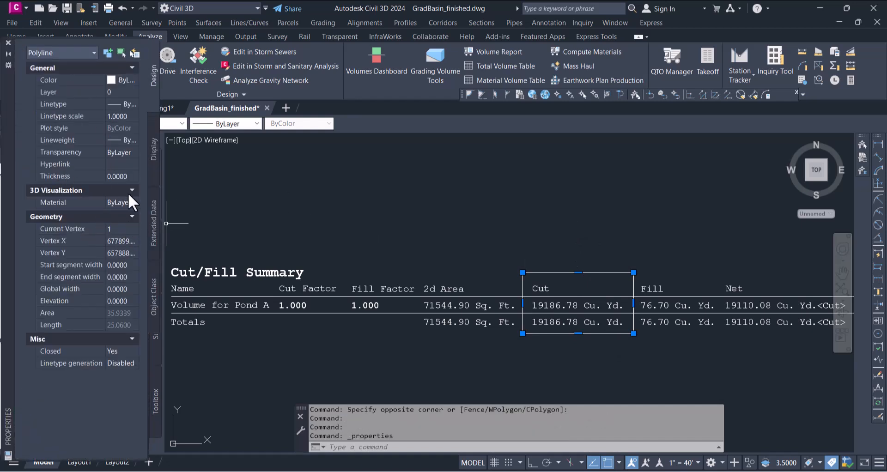
pyautogui.click(121, 79)
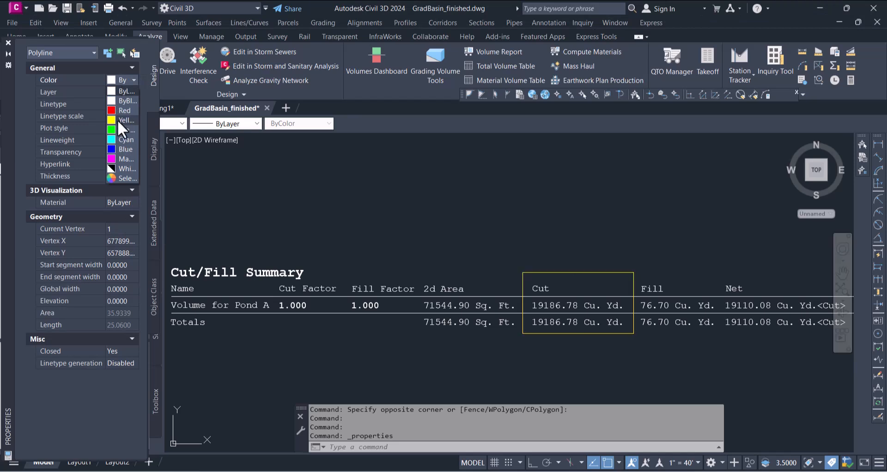
pyautogui.click(125, 109)
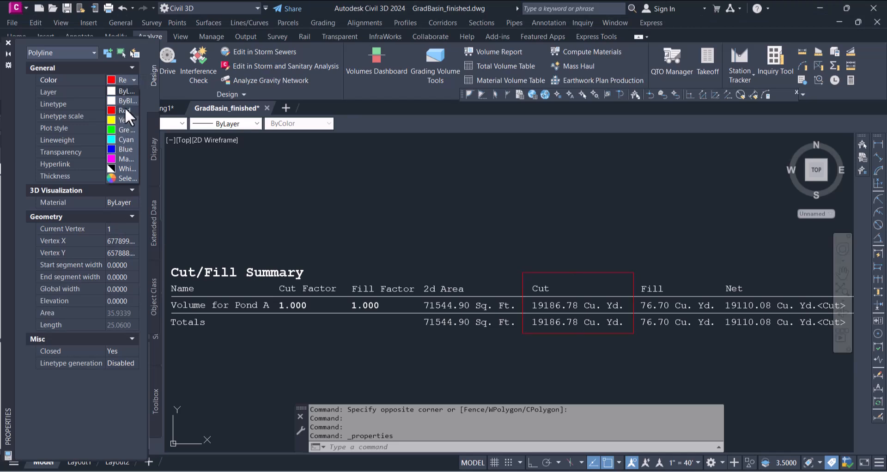
# Try to set the global width of the red rectangle around the Cut column to 0.1, and clear the selection.
pyautogui.click(123, 289)
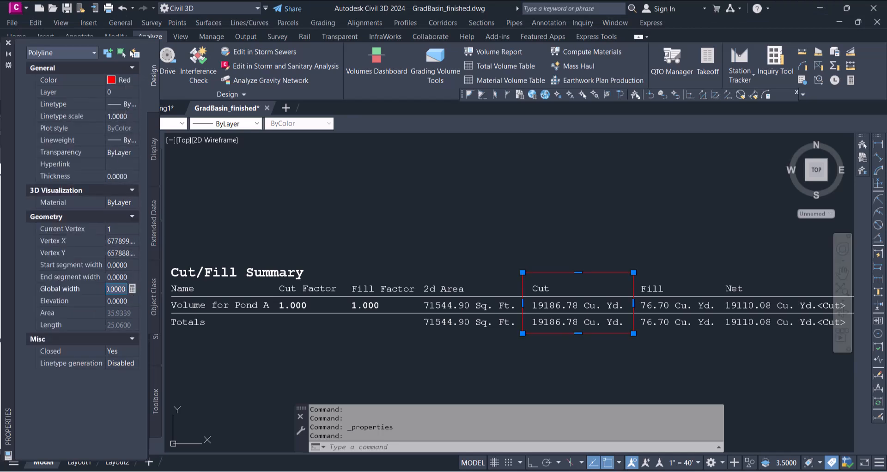
pyautogui.write('.1')
pyautogui.press('Return')
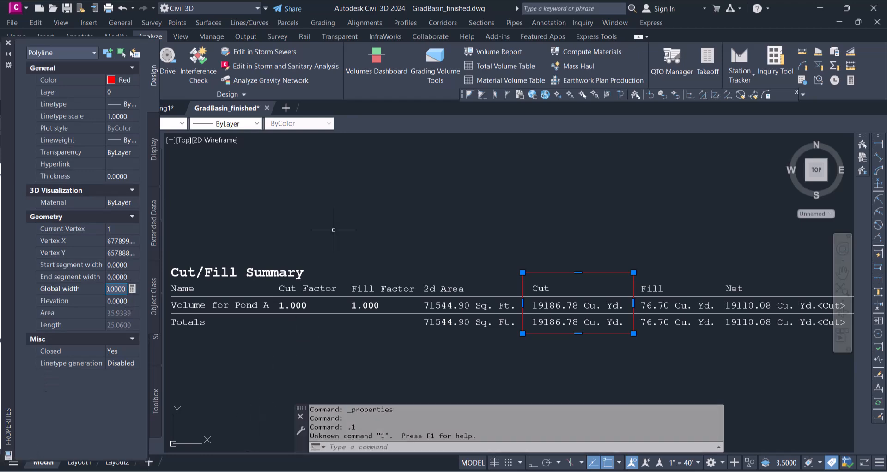
pyautogui.press('Escape')
pyautogui.scroll(-10, 620, 251)
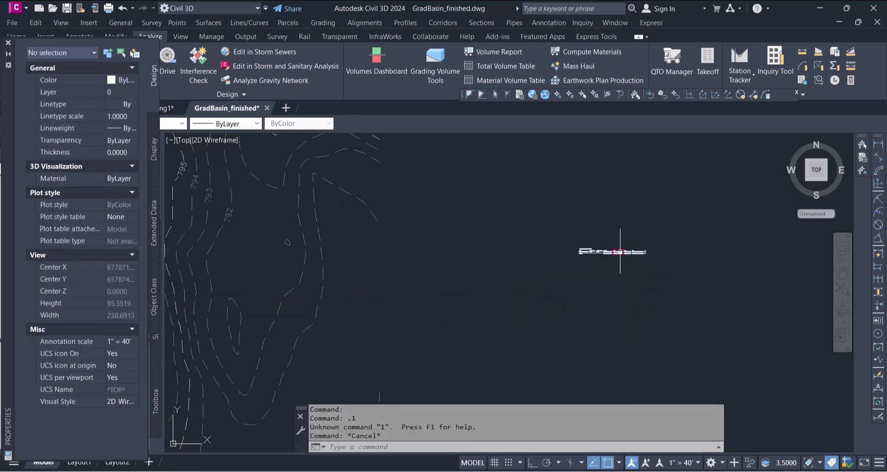
pyautogui.scroll(-5, 594, 251)
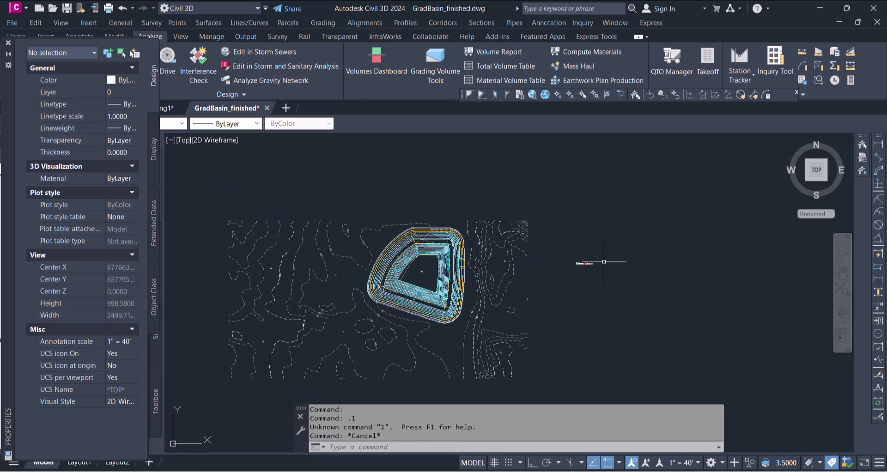
pyautogui.scroll(4, 604, 262)
pyautogui.scroll(10, 515, 272)
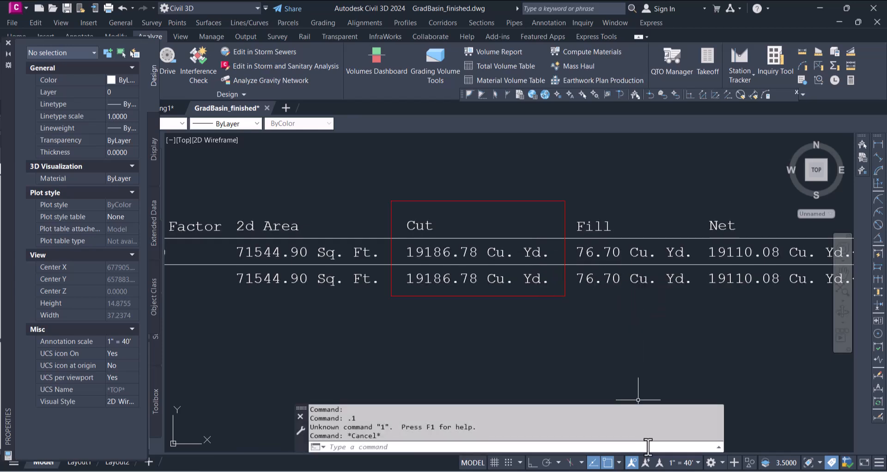
pyautogui.click(636, 471)
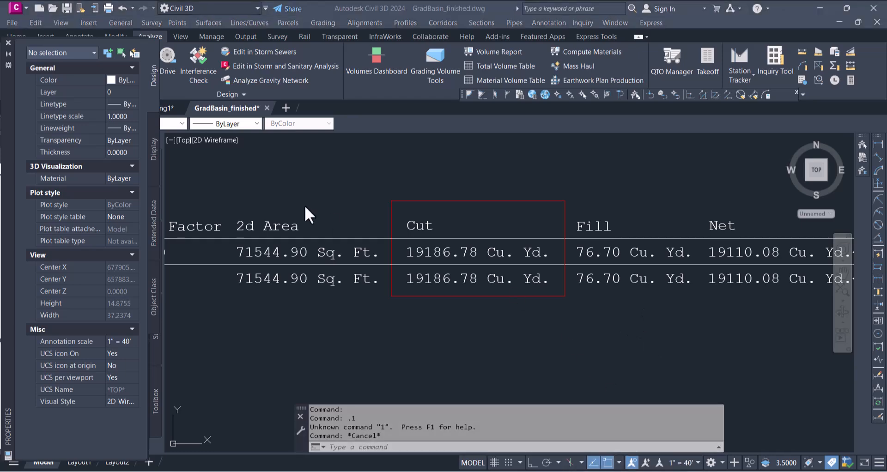